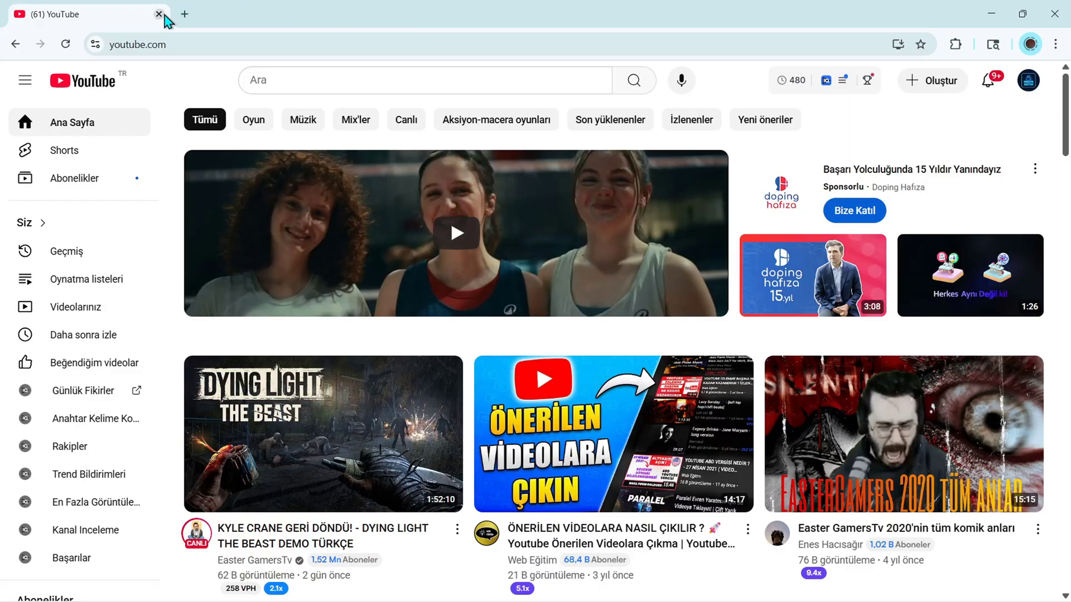
# Step: Search Google for "google ads" in a new browser tab and open the Google Ads site
pyautogui.click(185, 13)
pyautogui.click(402, 276)
pyautogui.write('google ads')
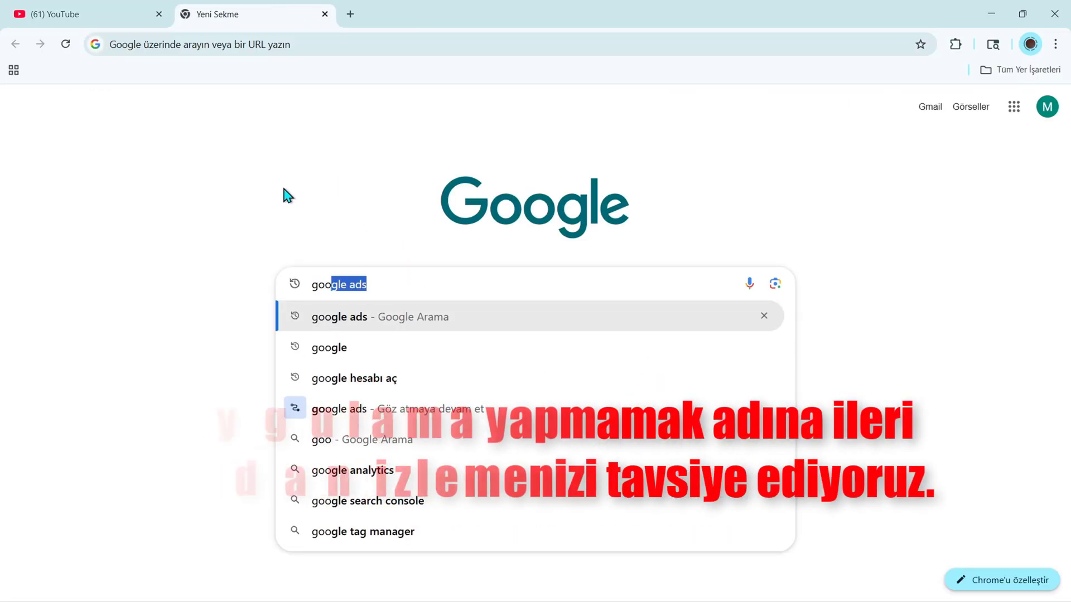
pyautogui.press('Return')
pyautogui.click(181, 240)
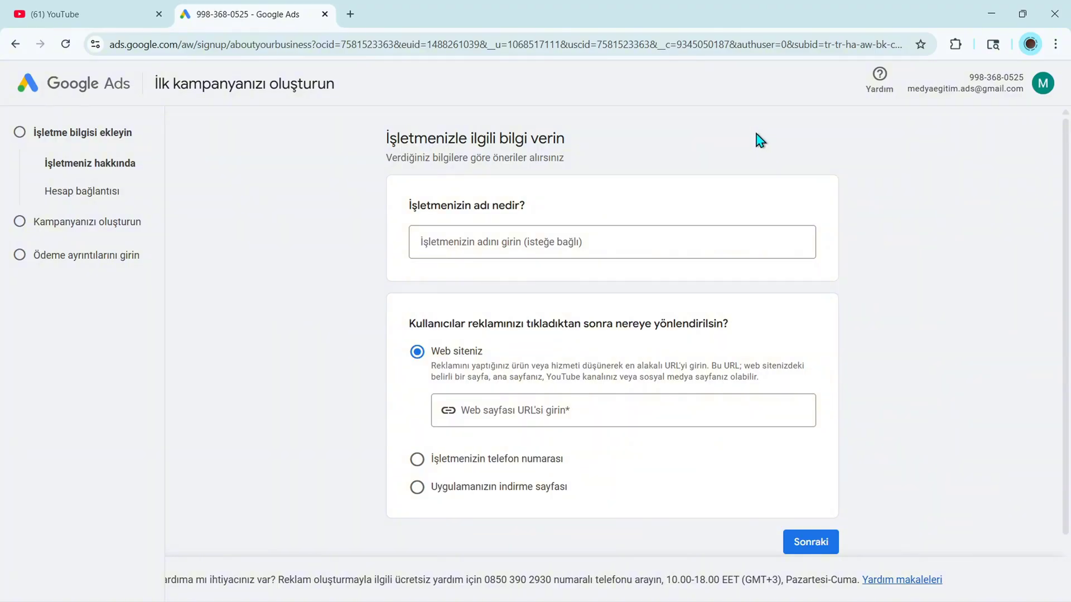
# Step: Return to the YouTube page and open YouTube Studio for the signed-in channel
pyautogui.hotkey('ctrl', 'shift', 'Tab')
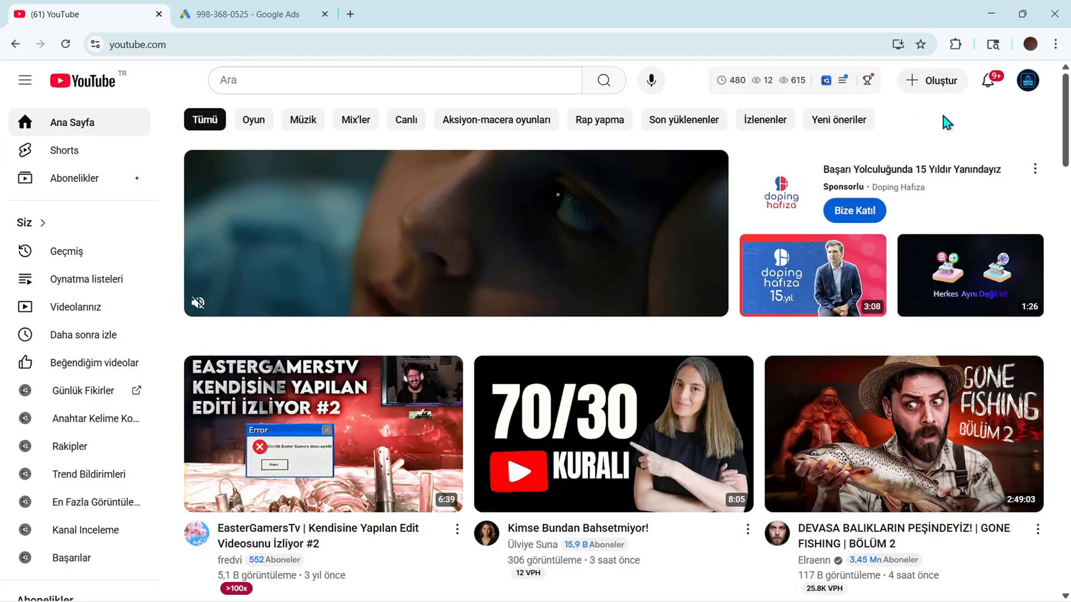
pyautogui.click(1027, 81)
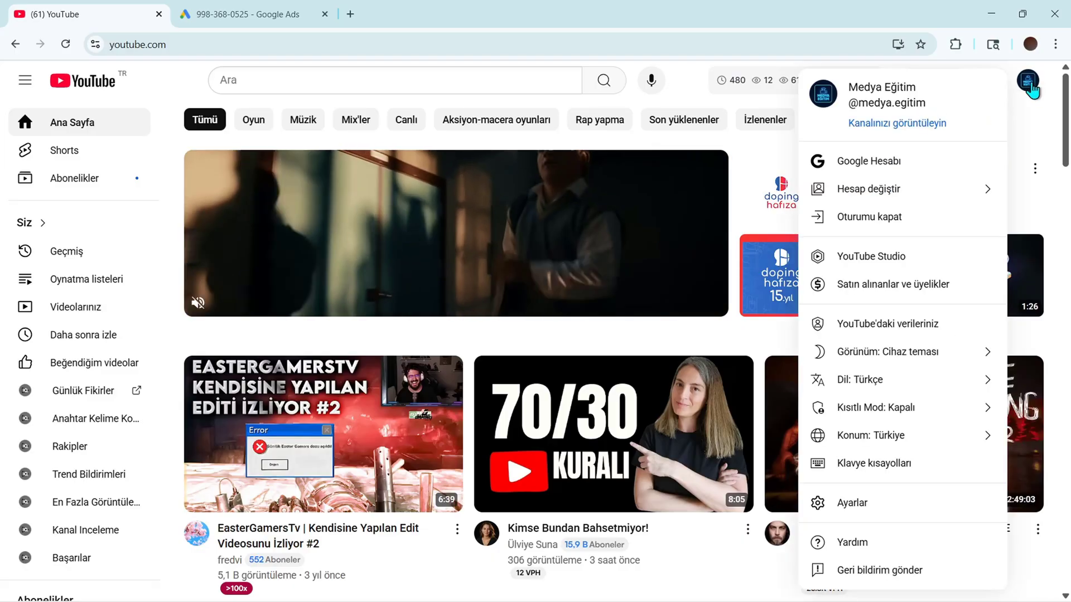
pyautogui.click(886, 258)
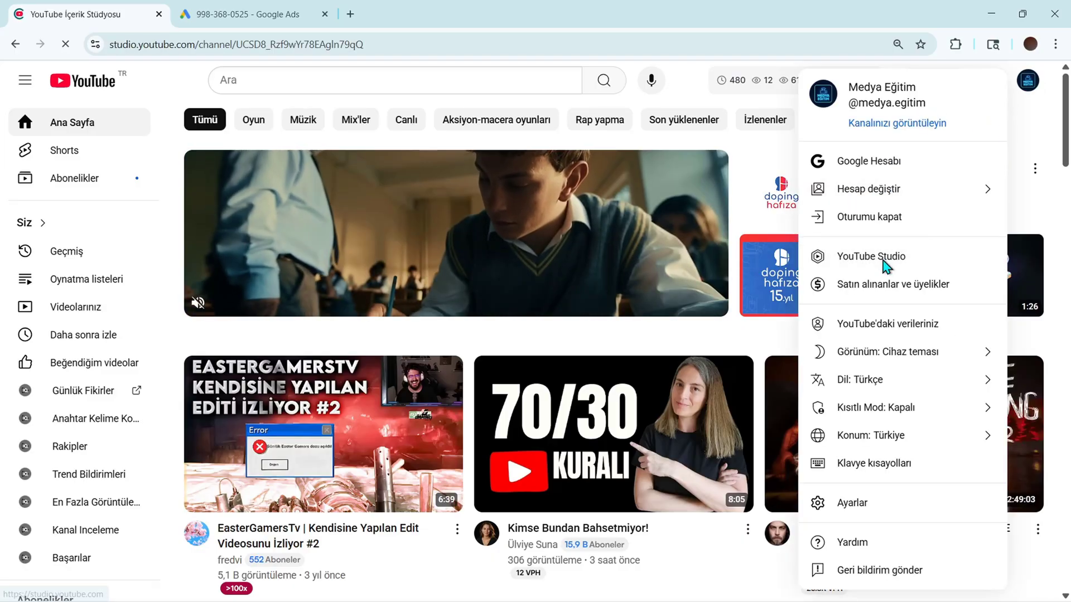
# Step: Open the channel's advanced settings (Gelişmiş ayarlar) and find the Google Ads account linking section
pyautogui.scroll(-3, 84, 391)
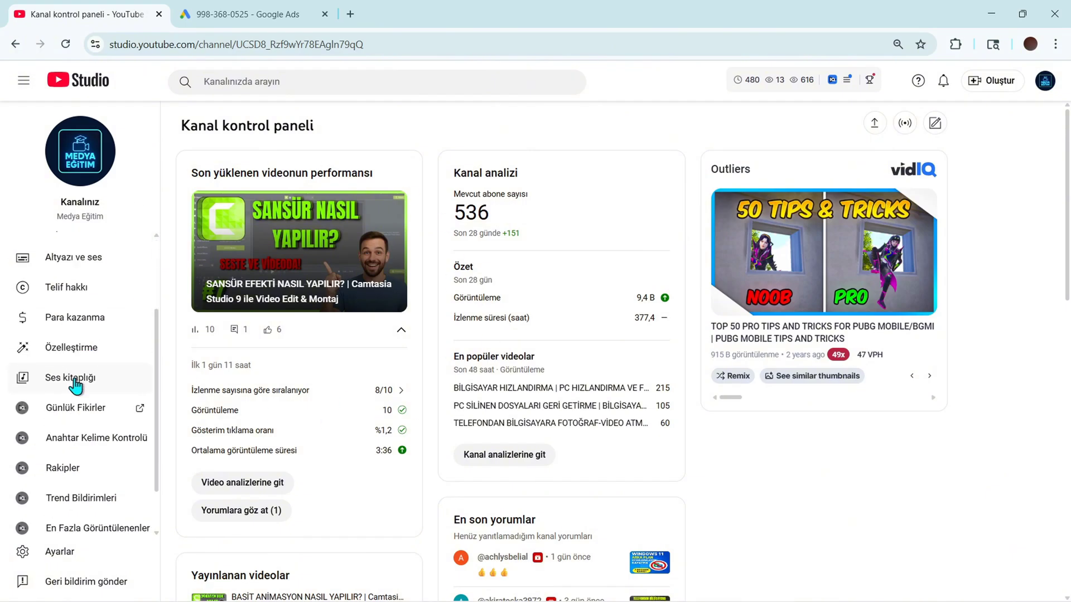
pyautogui.click(65, 556)
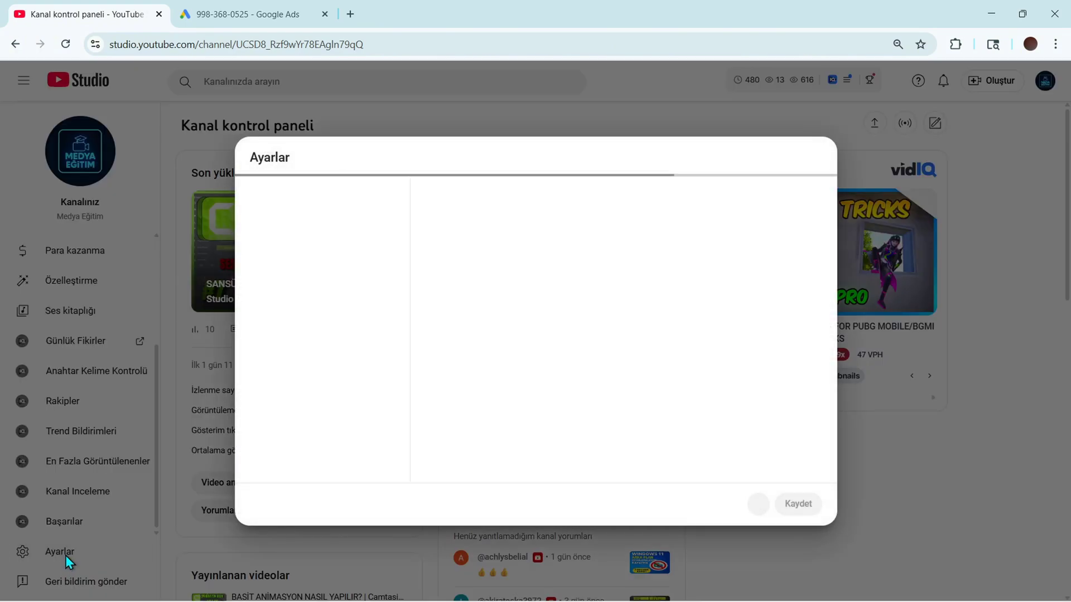
pyautogui.click(274, 232)
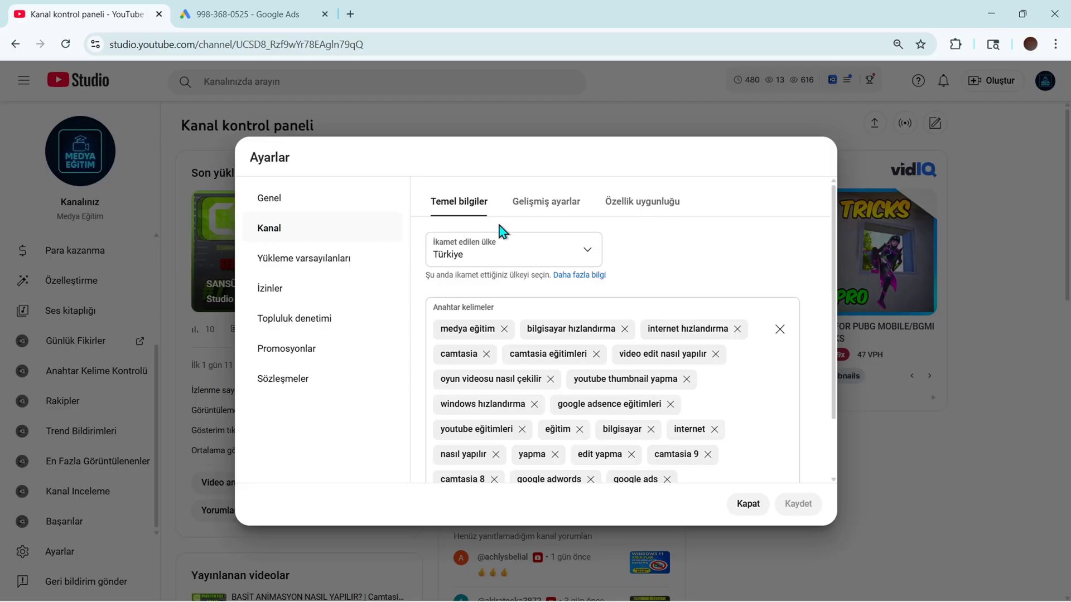
pyautogui.click(552, 209)
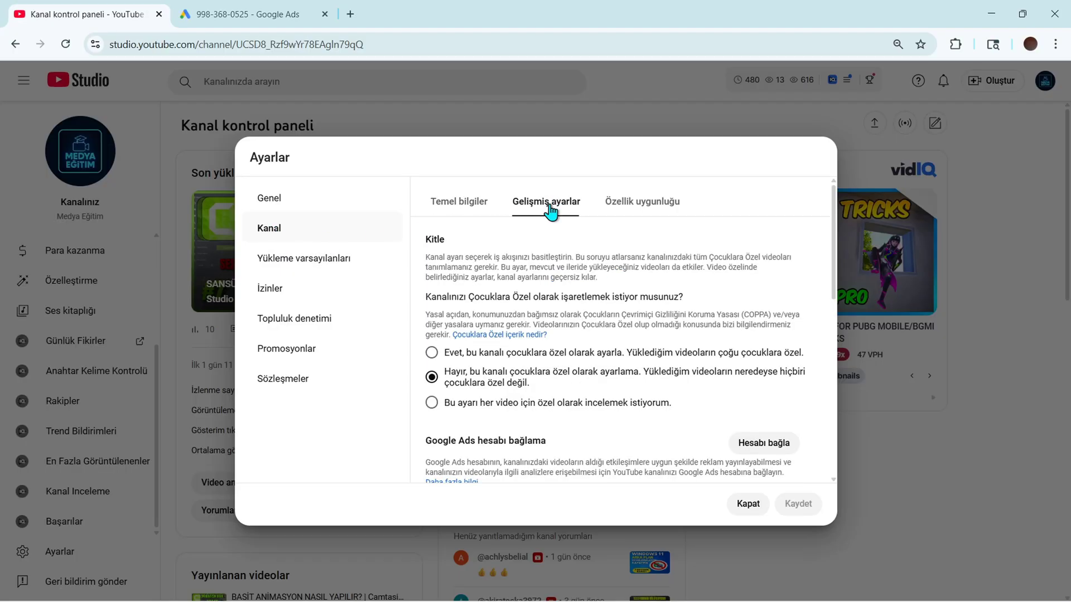
pyautogui.scroll(-10, 528, 278)
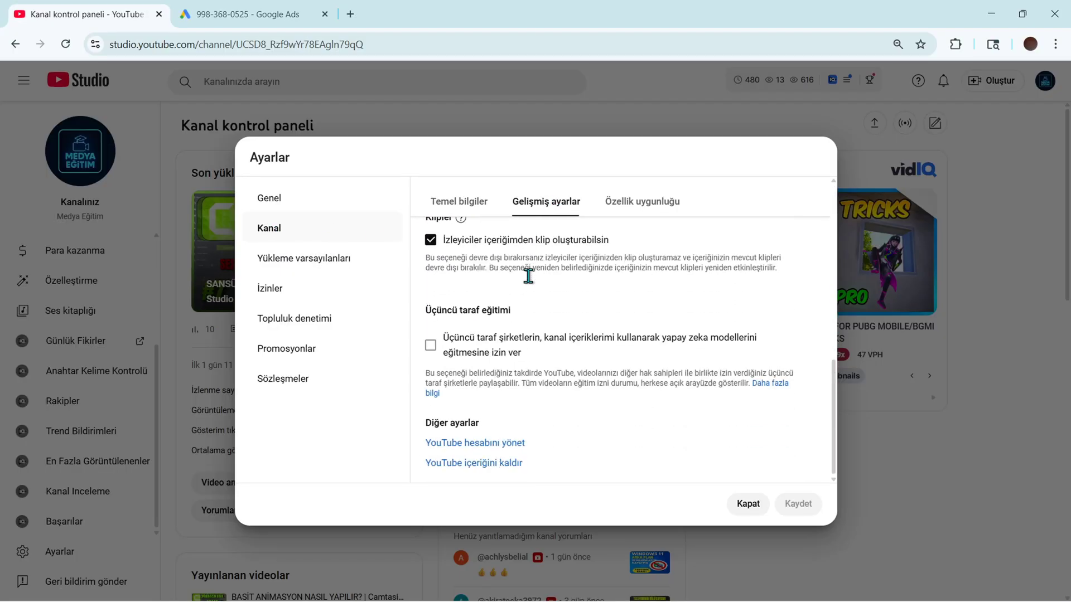
pyautogui.scroll(8, 571, 346)
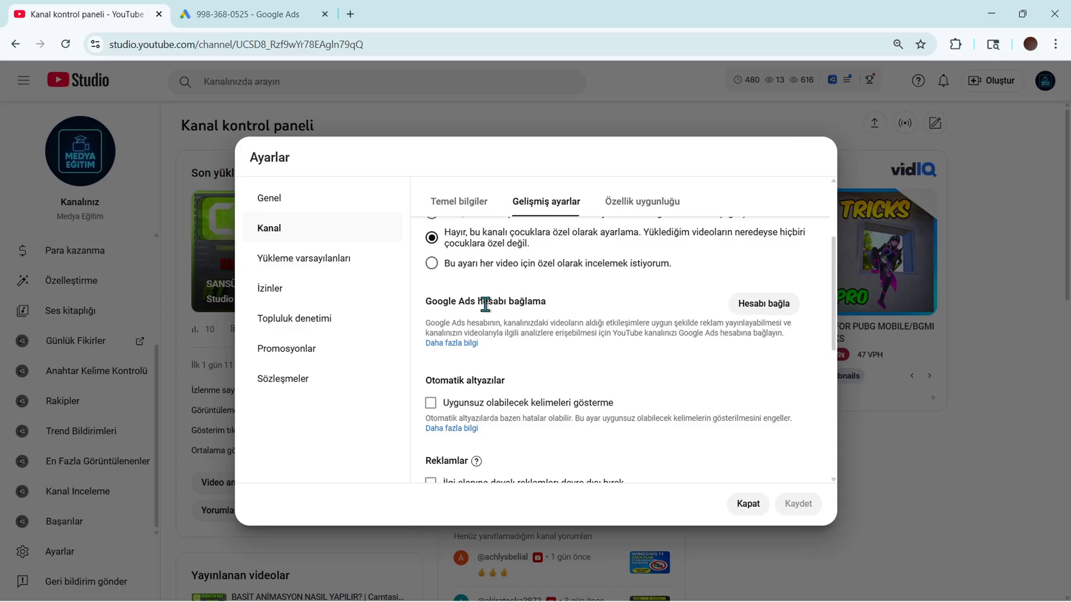
# Step: Start linking a Google Ads account and name the link "Ads Hesabım"
pyautogui.click(773, 311)
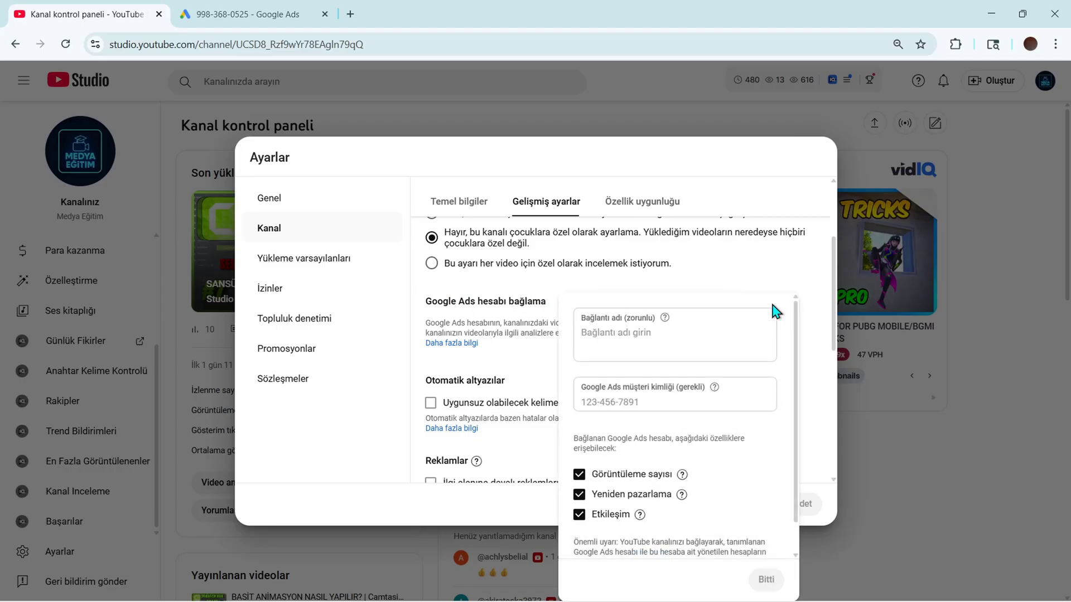
pyautogui.click(642, 331)
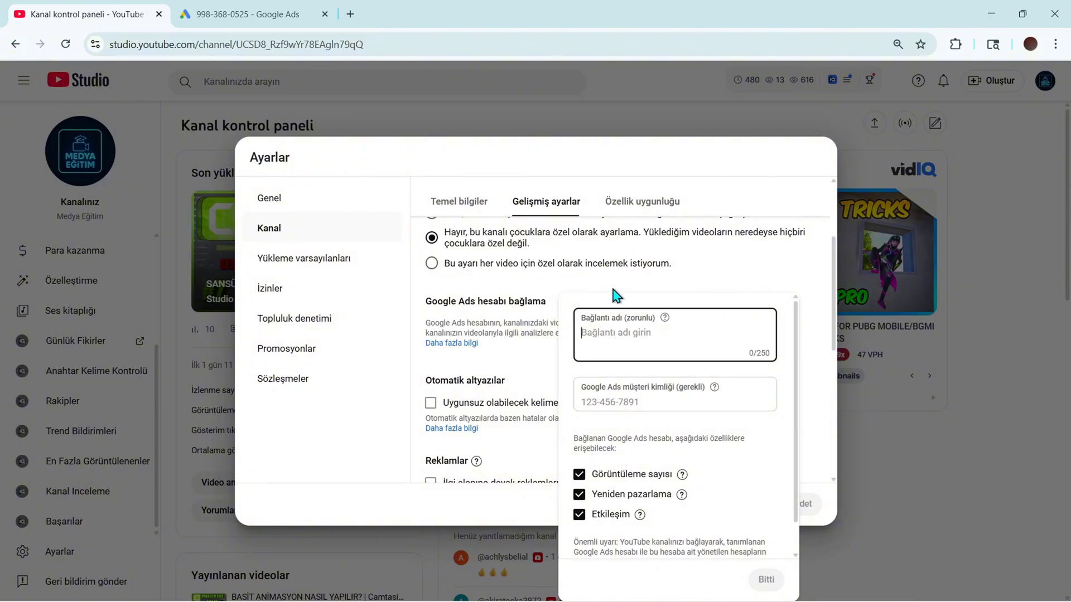
pyautogui.press('capslock')
pyautogui.write('A')
pyautogui.press('capslock')
pyautogui.write('ds Hesabım')
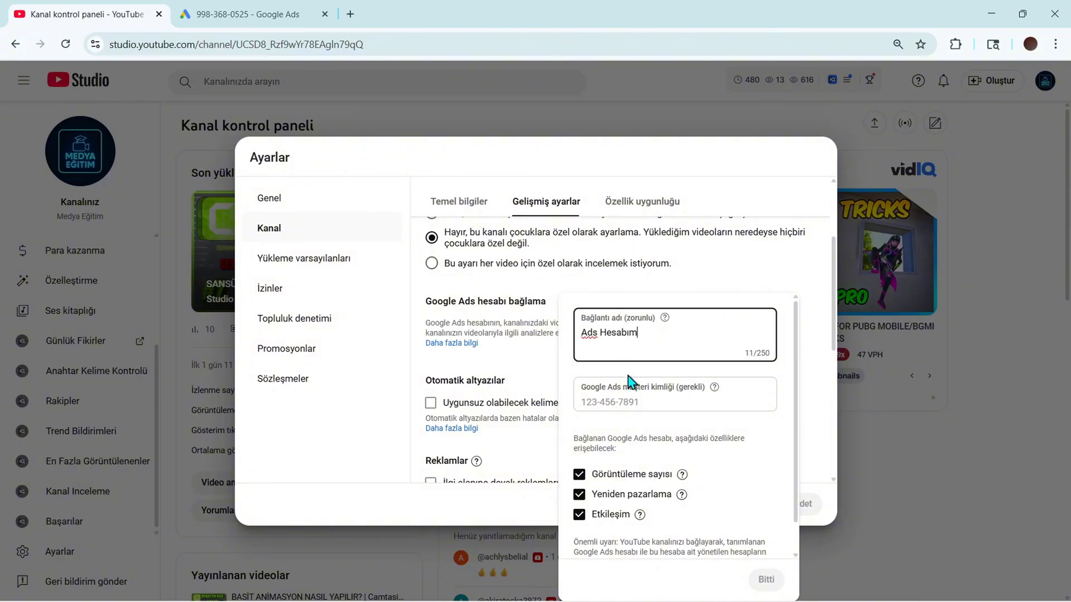
# Step: Copy the customer ID from the Google Ads page into the link's required ID field and save the channel settings
pyautogui.click(628, 403)
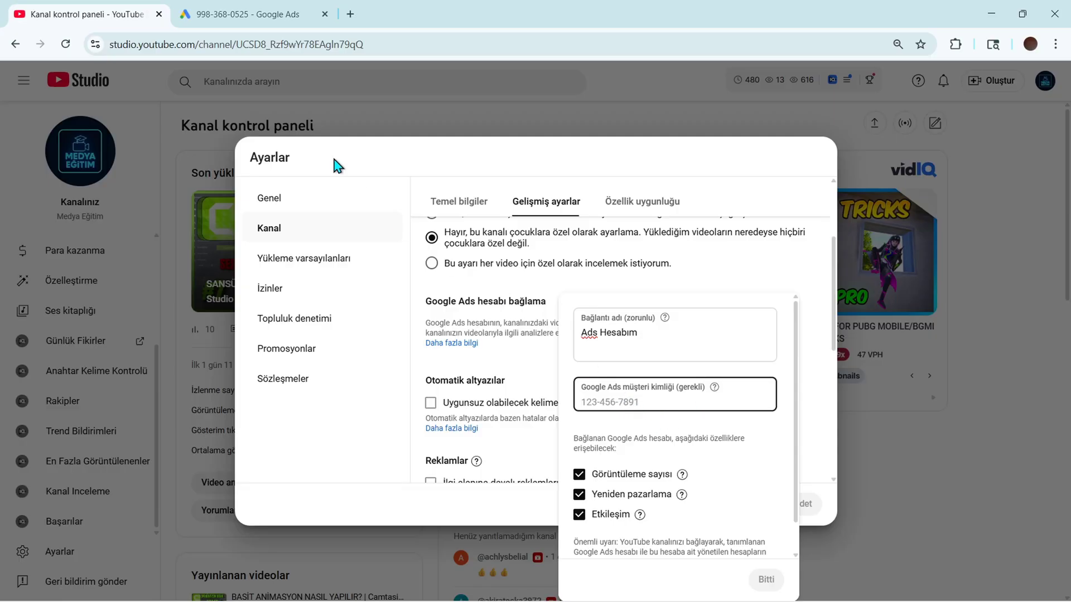
pyautogui.click(233, 17)
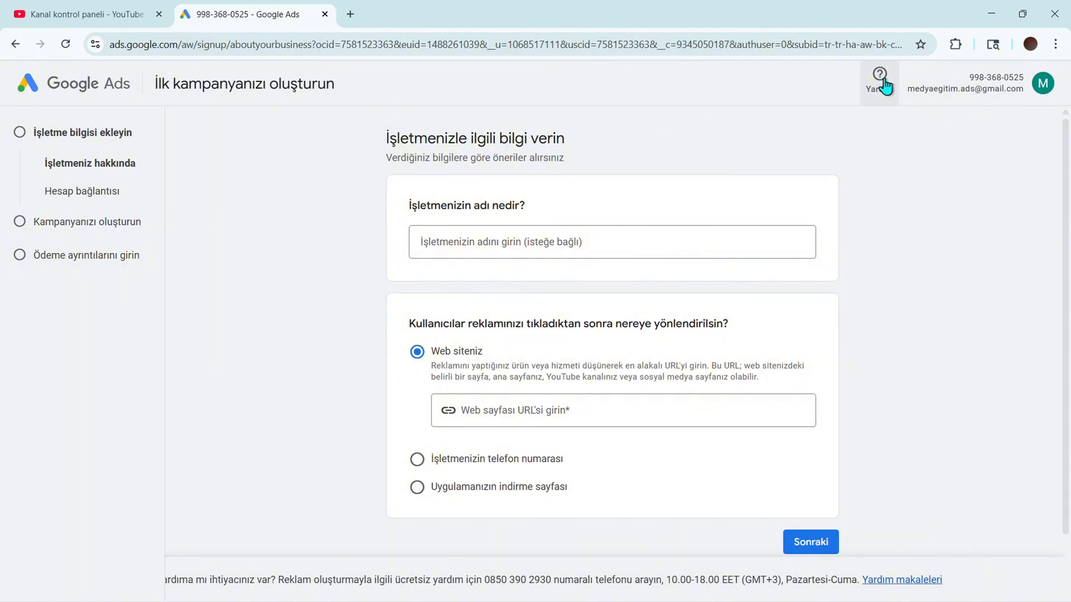
pyautogui.moveTo(968, 78); pyautogui.dragTo(1025, 77)
pyautogui.hotkey('ctrl', 'c')
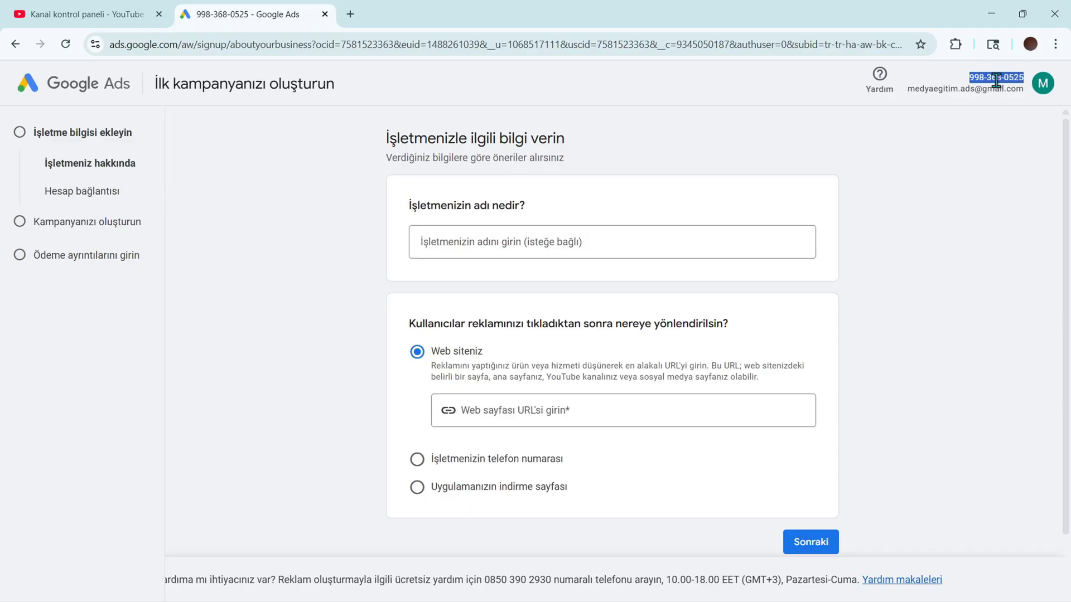
pyautogui.click(84, 14)
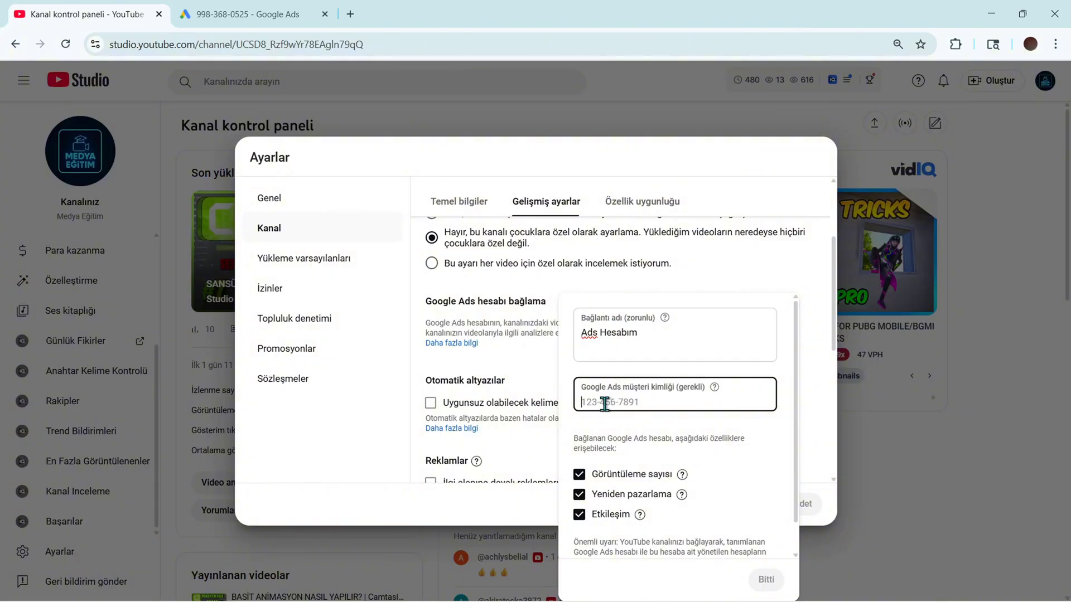
pyautogui.hotkey('ctrl', 'v')
pyautogui.click(764, 580)
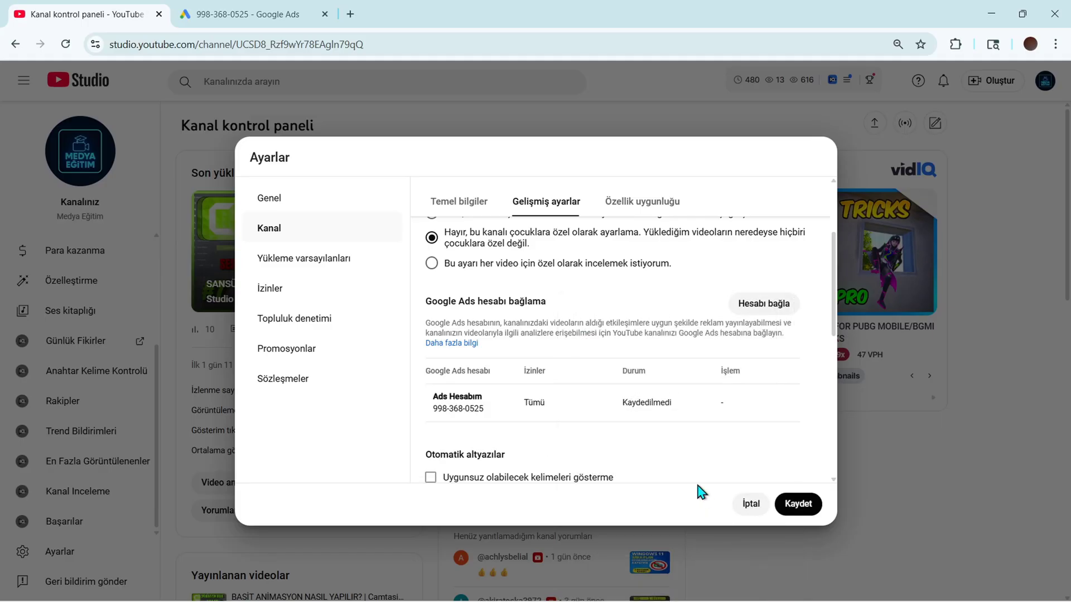
pyautogui.click(798, 504)
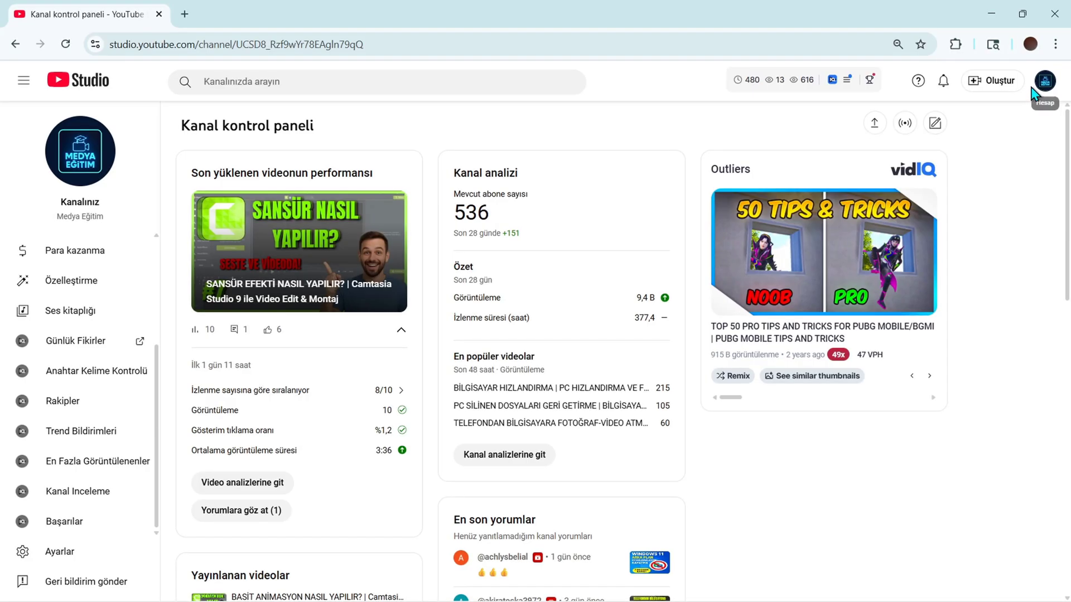
# Step: Open the channel content's promotions list (Tanıtımlar)
pyautogui.click(1043, 81)
pyautogui.click(595, 152)
pyautogui.scroll(3, 126, 368)
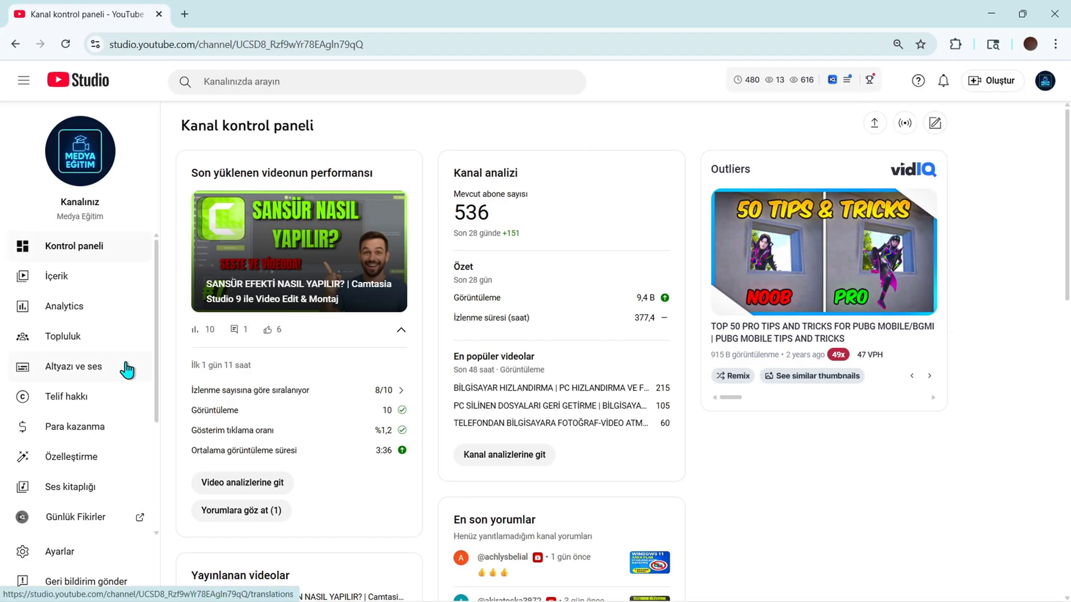
pyautogui.click(60, 278)
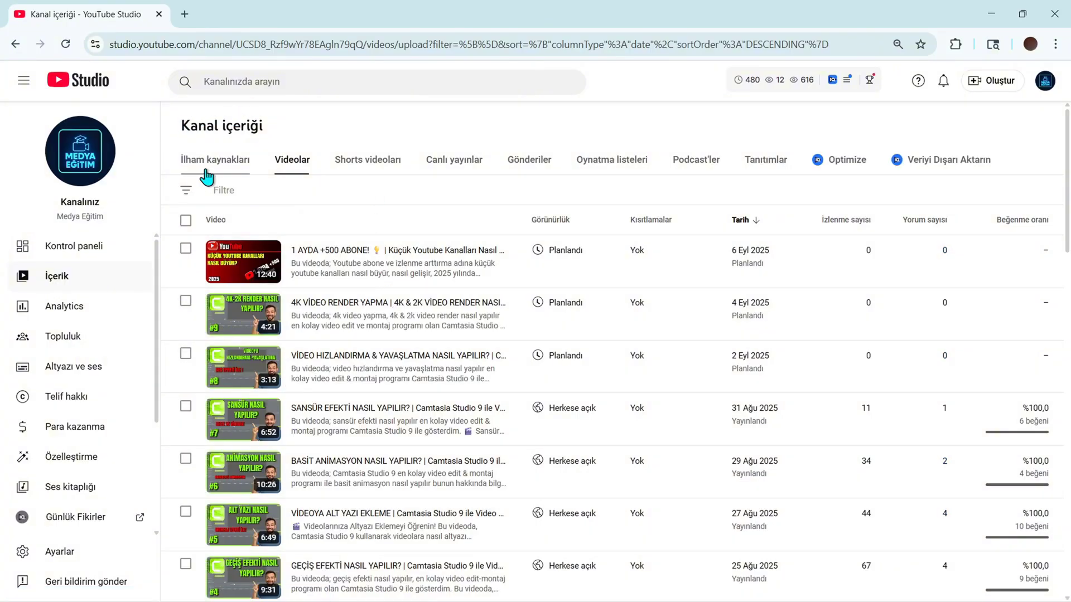
pyautogui.click(769, 167)
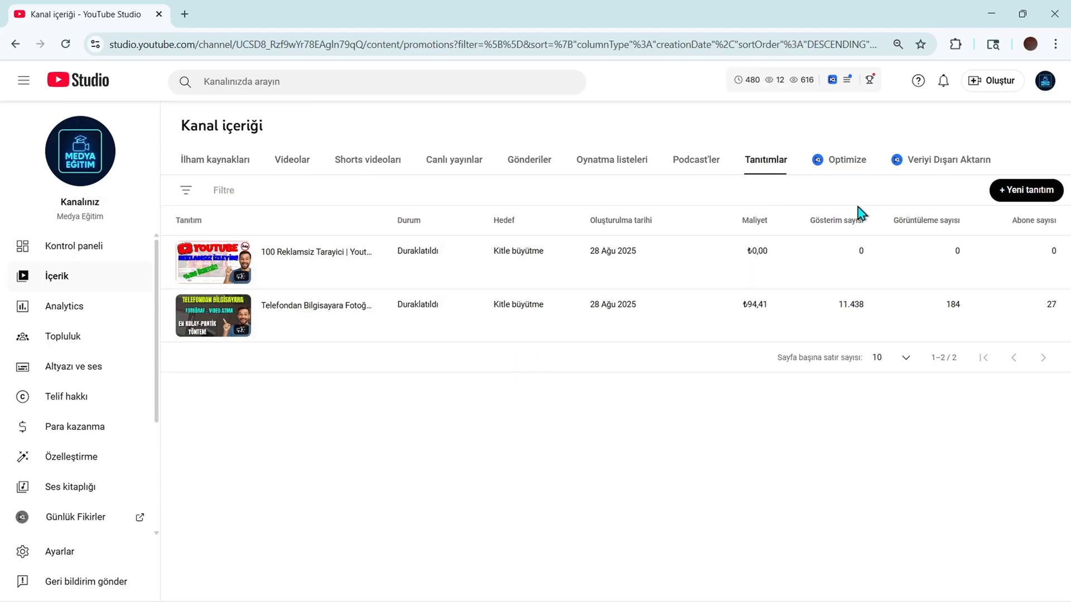
# Step: Start a new video promotion with the goal Kitle büyütme and the video "PC SİLİNEN DOSYALARI GERİ GETİRME"
pyautogui.click(1026, 190)
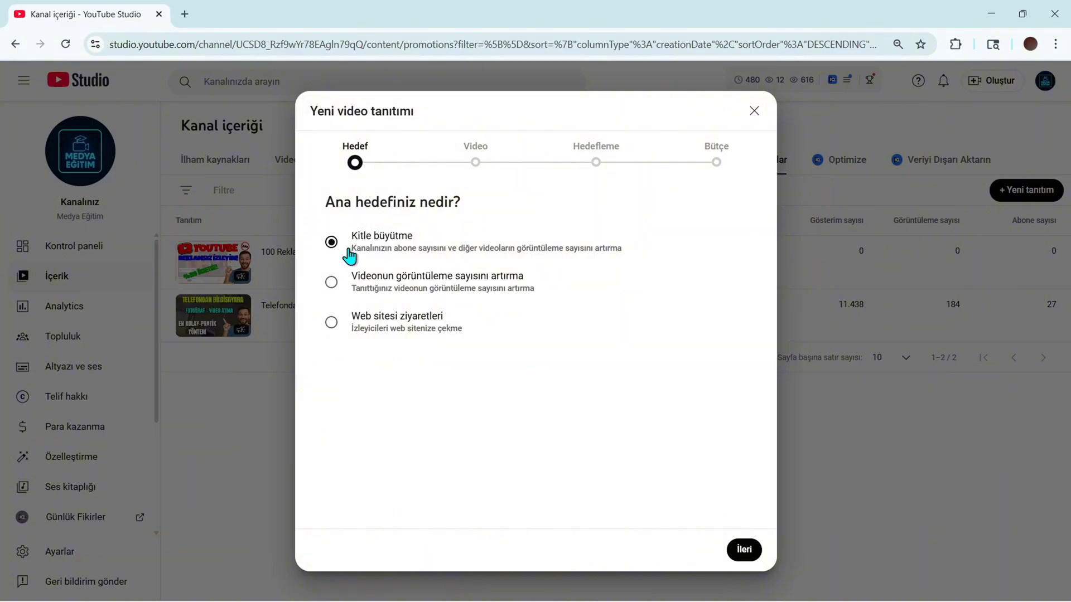
pyautogui.click(744, 549)
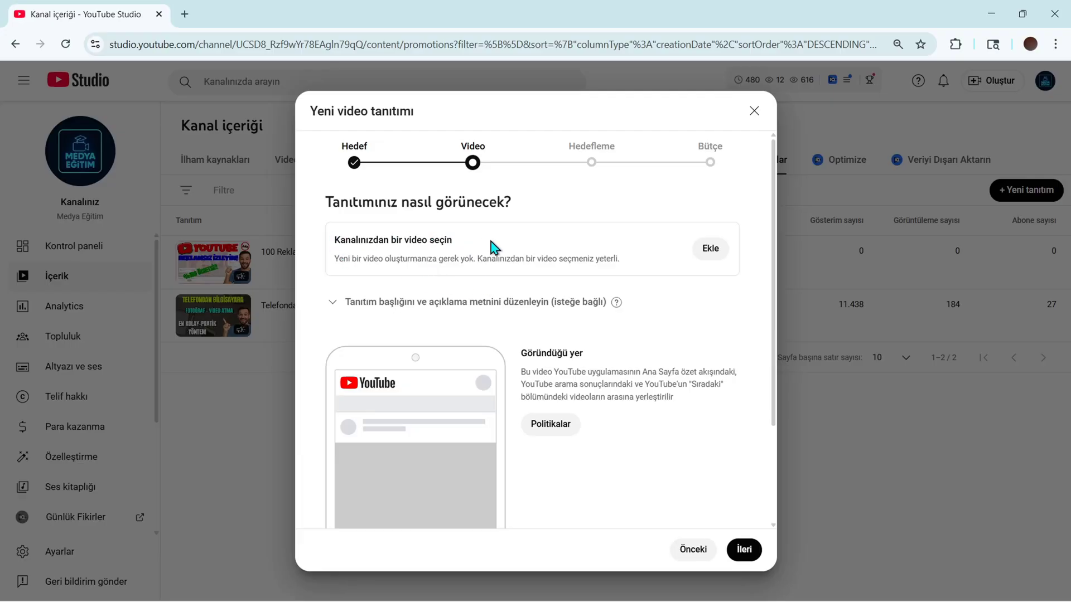
pyautogui.click(710, 248)
pyautogui.scroll(-4, 716, 323)
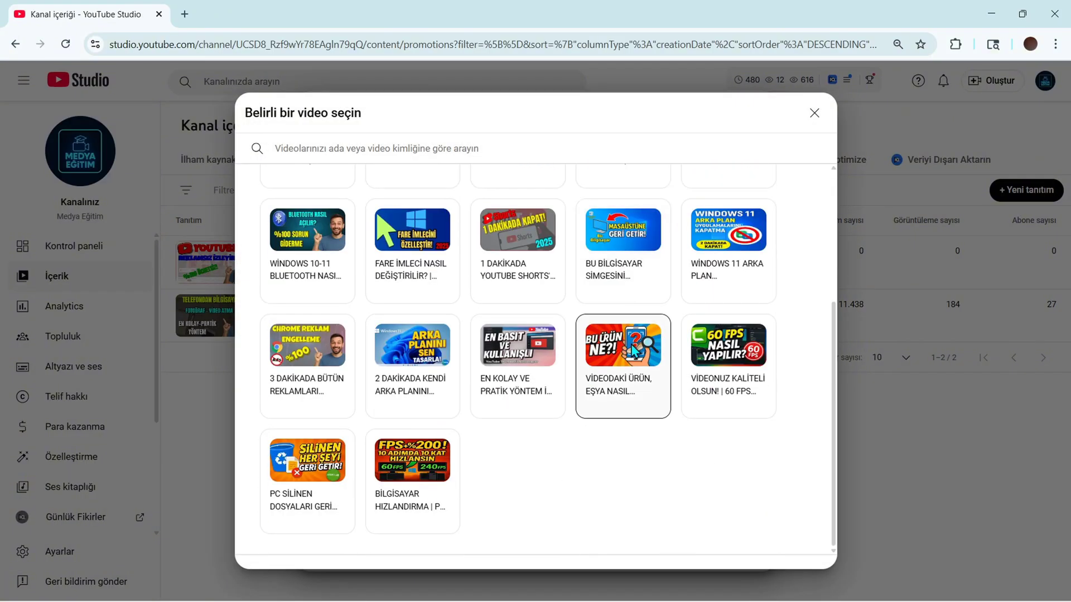
pyautogui.click(307, 463)
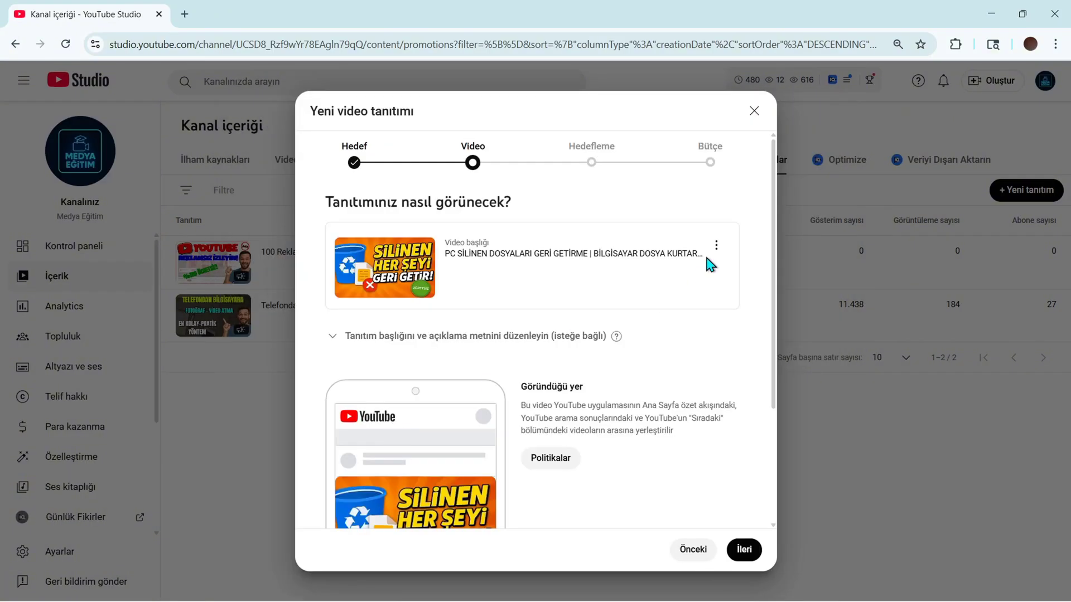
pyautogui.click(744, 549)
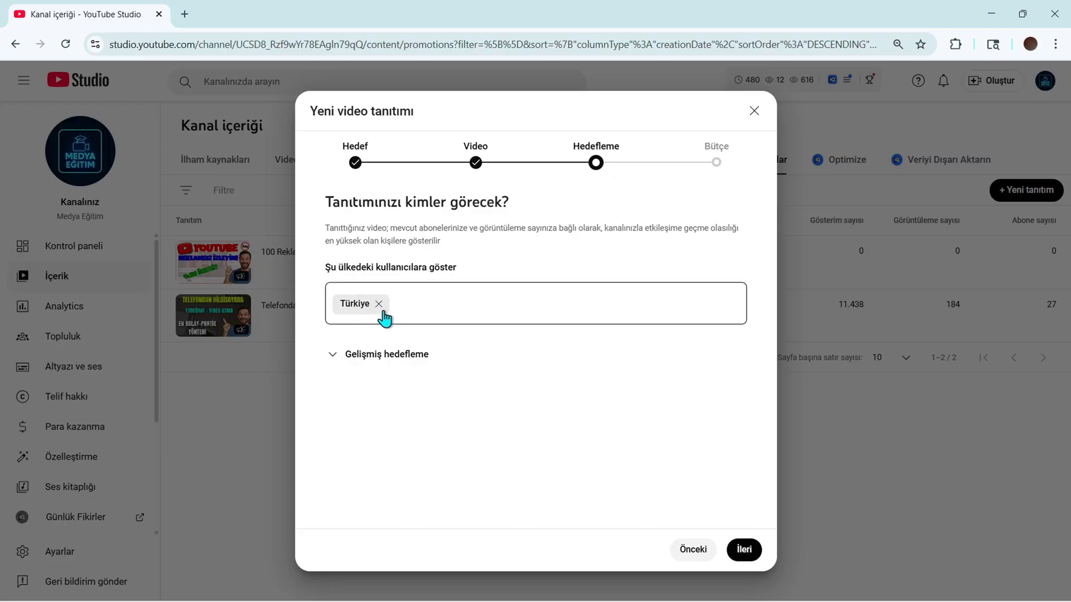
# Step: Check the selectable target countries for the promotion and expand the advanced targeting options (Gelişmiş hedefleme)
pyautogui.click(432, 305)
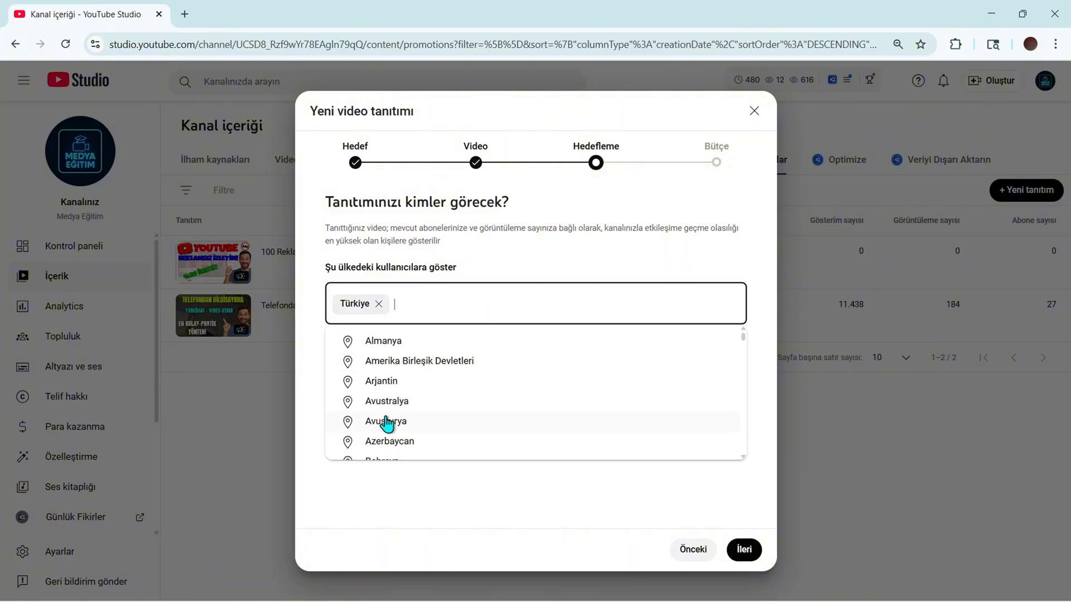
pyautogui.click(313, 355)
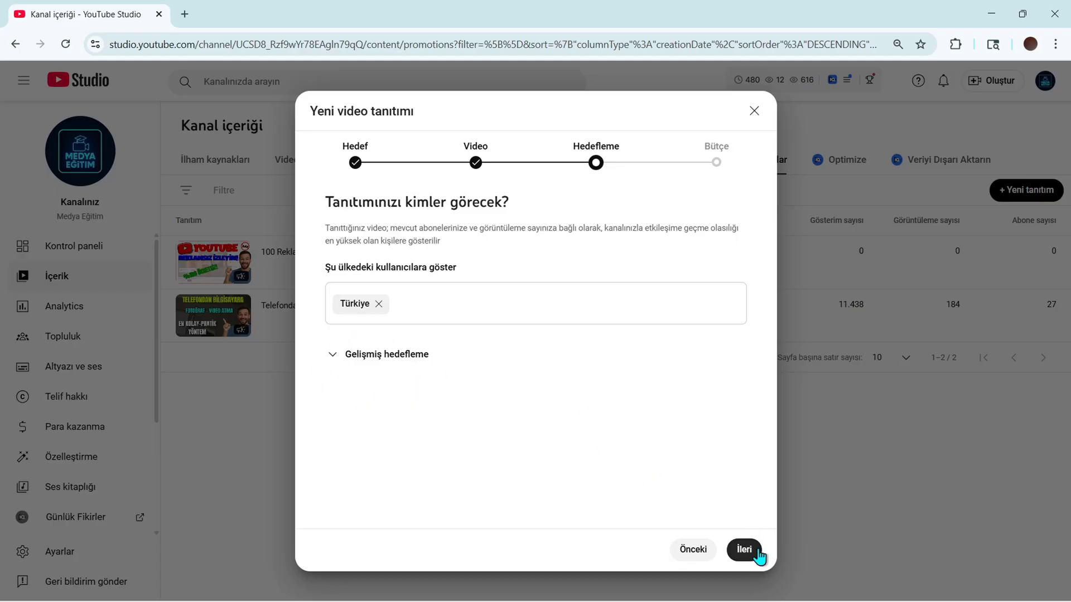
pyautogui.click(338, 364)
pyautogui.scroll(-3, 484, 369)
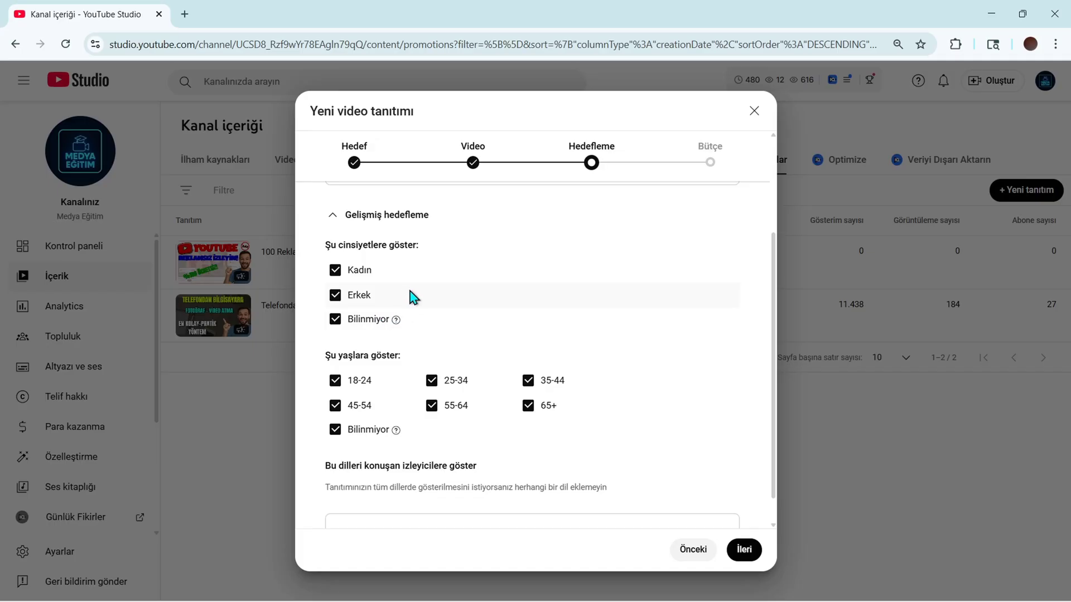
pyautogui.scroll(-1, 412, 296)
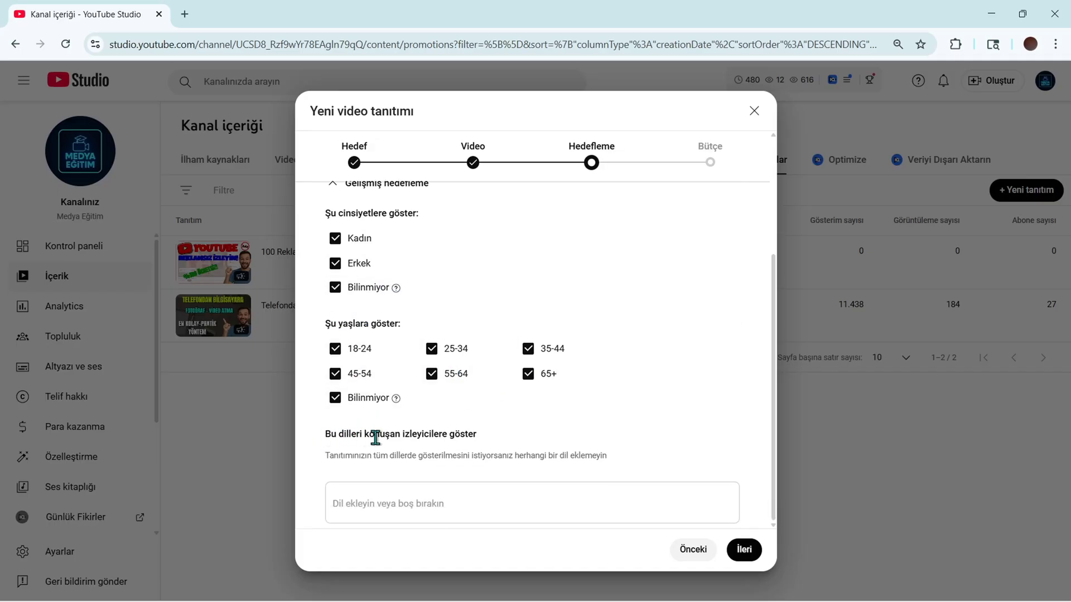
# Step: Add Türkçe as the language of the viewers to target and continue to the budget stage
pyautogui.click(387, 496)
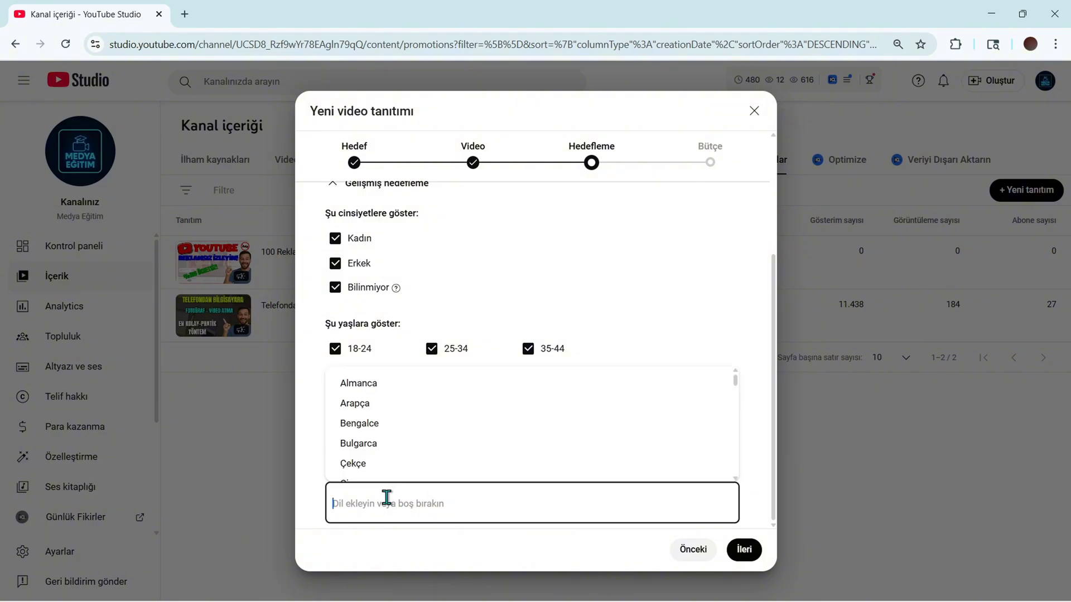
pyautogui.click(319, 521)
pyautogui.scroll(1, 428, 363)
pyautogui.scroll(3, 428, 363)
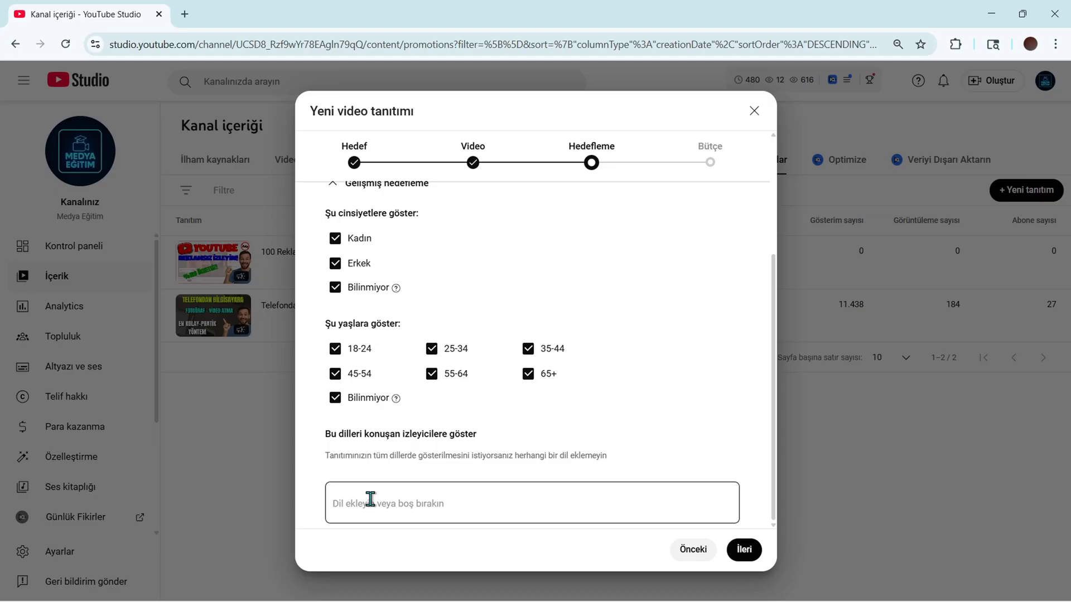
pyautogui.click(345, 505)
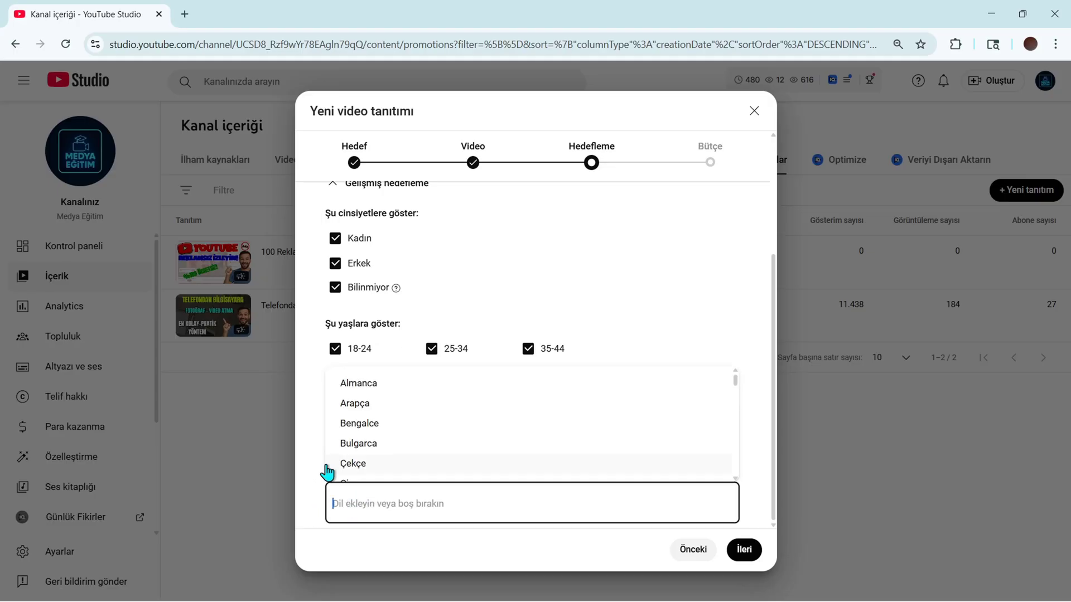
pyautogui.press('capslock')
pyautogui.write('T')
pyautogui.press('capslock')
pyautogui.write('ürkçe')
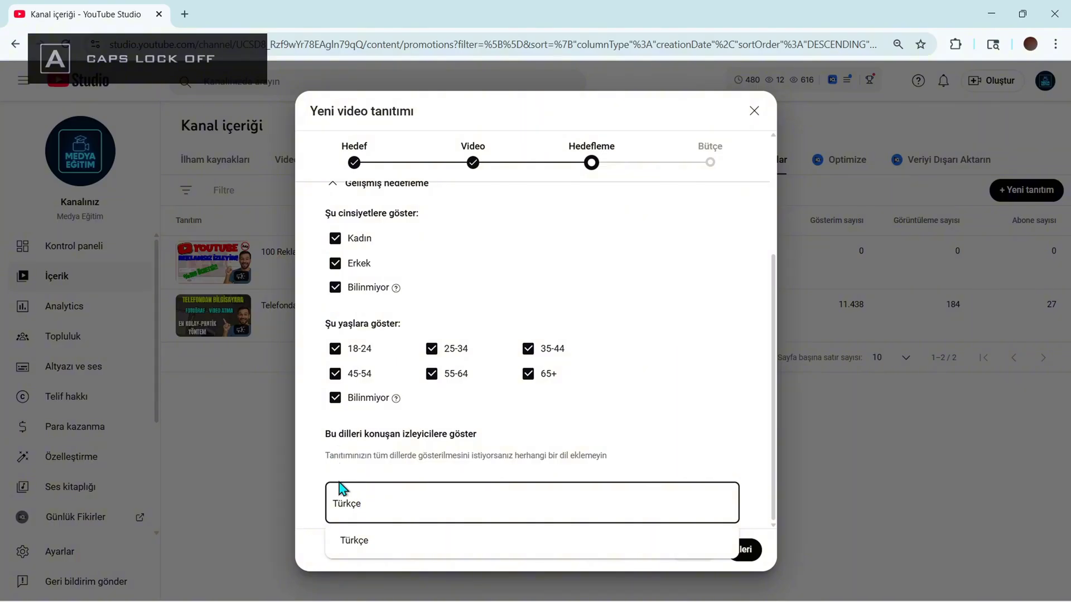
pyautogui.press('Return')
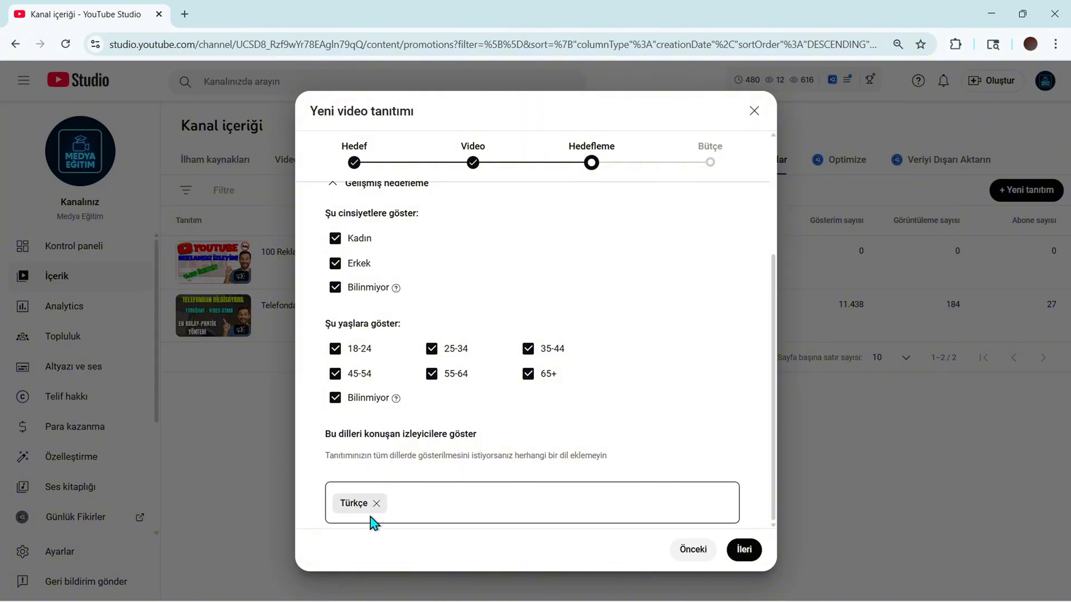
pyautogui.scroll(3, 370, 521)
pyautogui.scroll(-3, 372, 329)
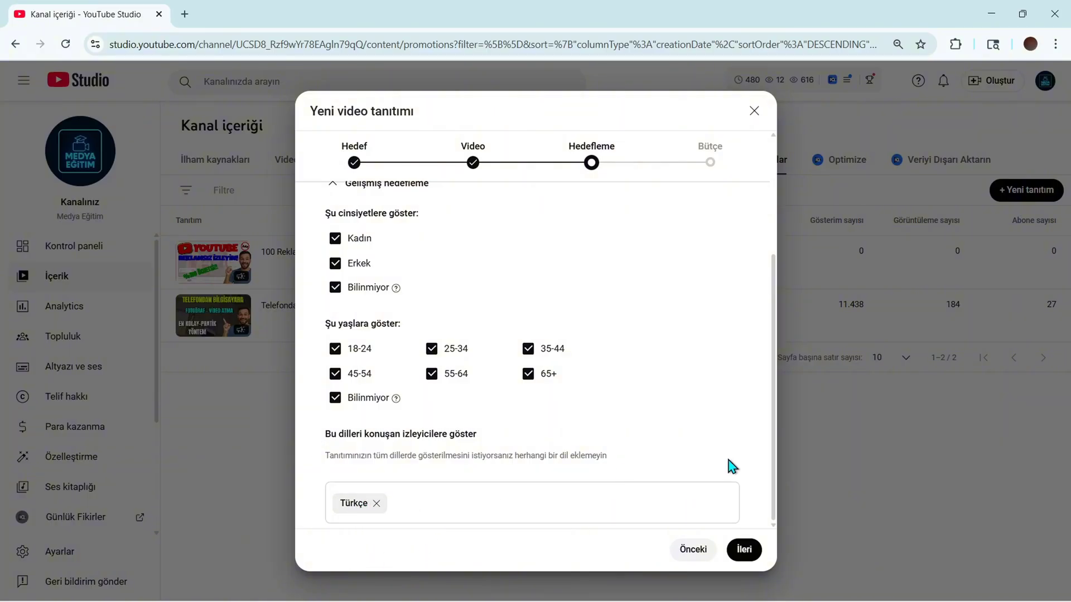
pyautogui.click(746, 550)
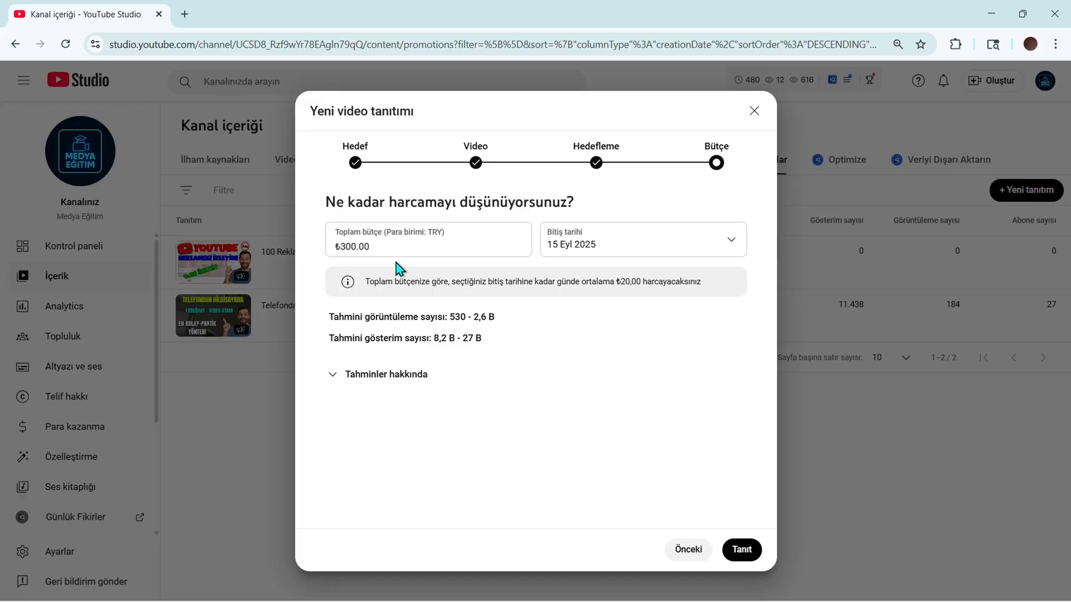
# Step: Set the promotion's total budget to ₺100
pyautogui.click(434, 238)
pyautogui.write('100')
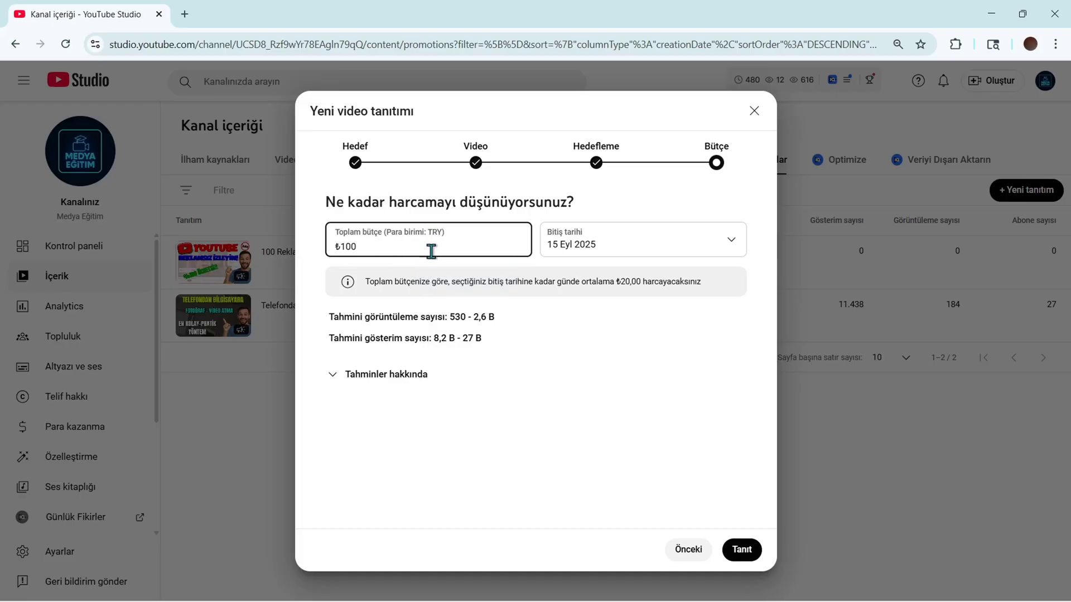
pyautogui.click(310, 280)
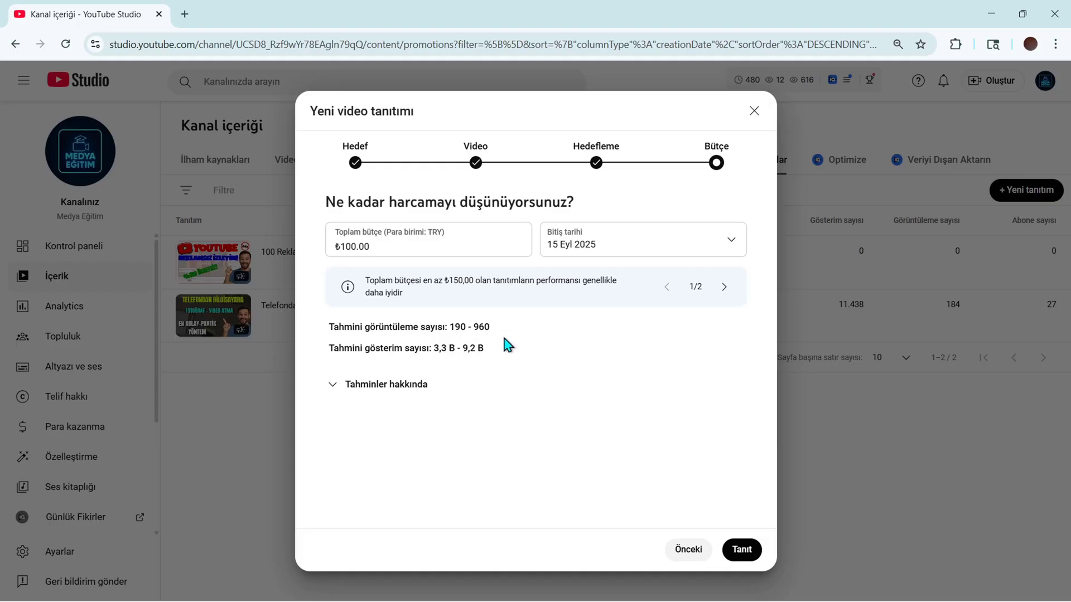
# Step: Review the estimated views and impressions for the entered budget and submit the promotion
pyautogui.click(334, 247)
pyautogui.moveTo(341, 246); pyautogui.dragTo(335, 247)
pyautogui.moveTo(434, 348); pyautogui.dragTo(484, 349)
pyautogui.click(502, 341)
pyautogui.moveTo(329, 328); pyautogui.dragTo(444, 329)
pyautogui.click(507, 346)
pyautogui.click(741, 549)
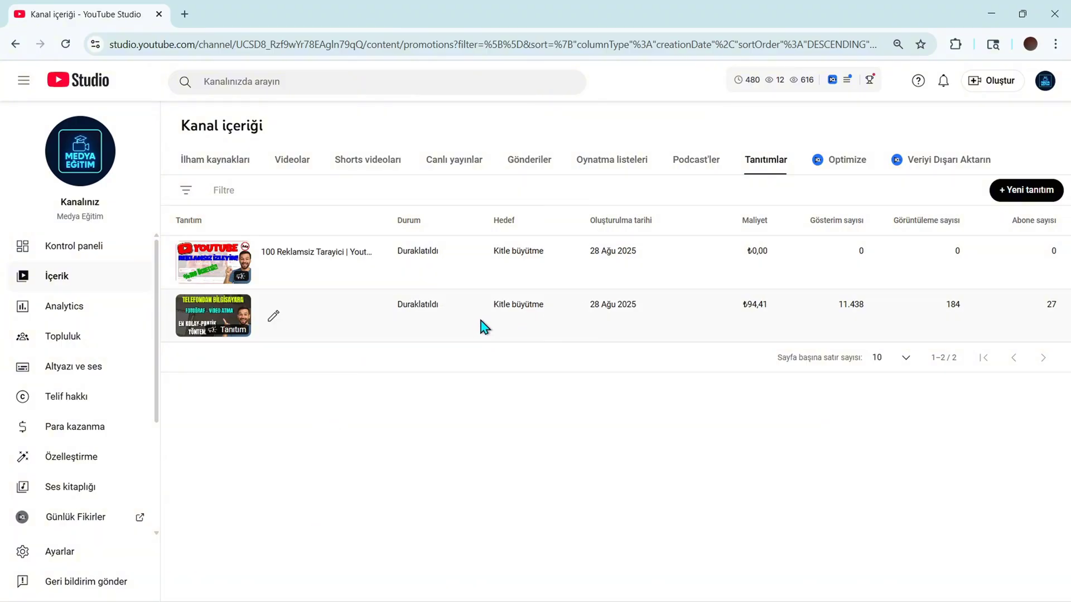
# Step: Examine the goal, impressions, views and subscribers gained for the second promotion in the promotions list
pyautogui.moveTo(493, 305); pyautogui.dragTo(553, 305)
pyautogui.click(553, 306)
pyautogui.click(750, 371)
pyautogui.moveTo(836, 306); pyautogui.dragTo(828, 329)
pyautogui.click(1051, 317)
pyautogui.moveTo(1052, 317); pyautogui.dragTo(1059, 310)
pyautogui.click(1033, 313)
pyautogui.click(1016, 323)
pyautogui.moveTo(904, 314); pyautogui.dragTo(964, 317)
pyautogui.moveTo(940, 303); pyautogui.dragTo(1062, 308)
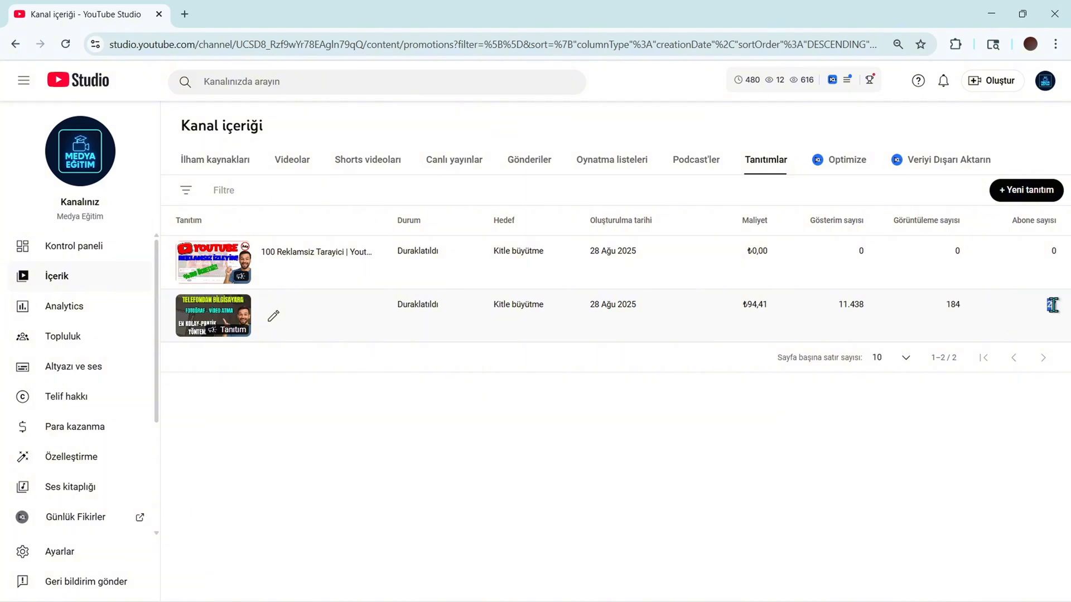
pyautogui.click(1008, 322)
pyautogui.click(1006, 322)
pyautogui.moveTo(1022, 307); pyautogui.dragTo(1062, 307)
pyautogui.click(1024, 323)
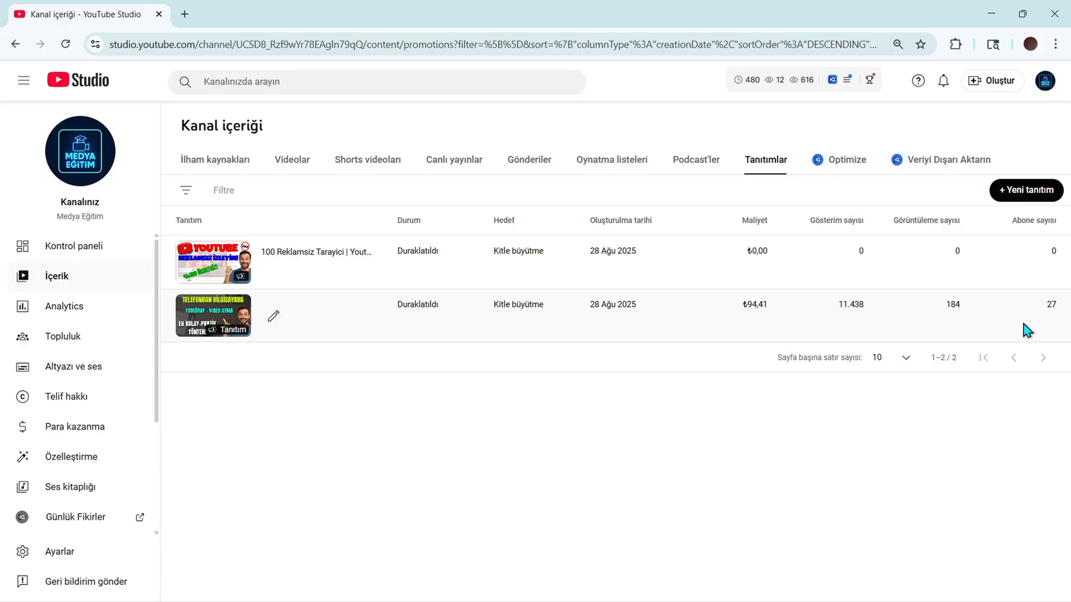